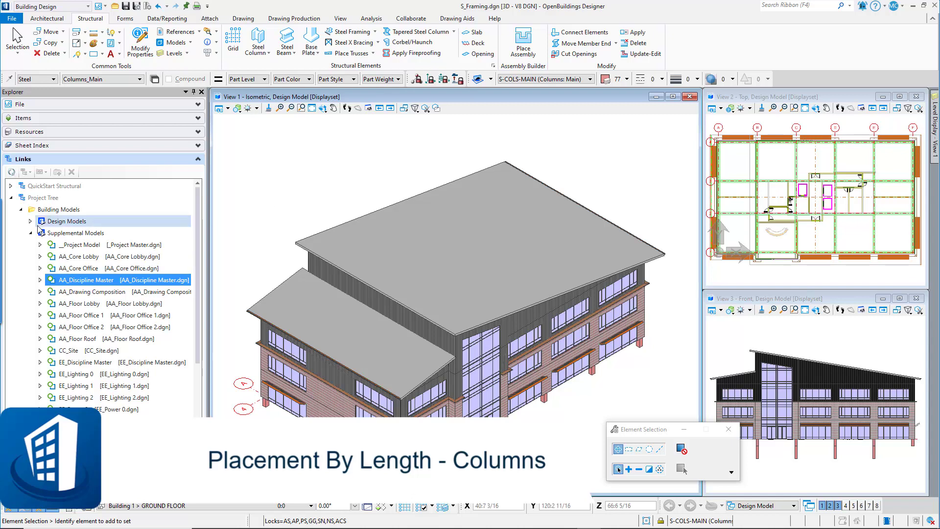
# - Collapse the Project Tree links and make GROUND FLOOR of Building 1 the active floor
pyautogui.click(10, 199)
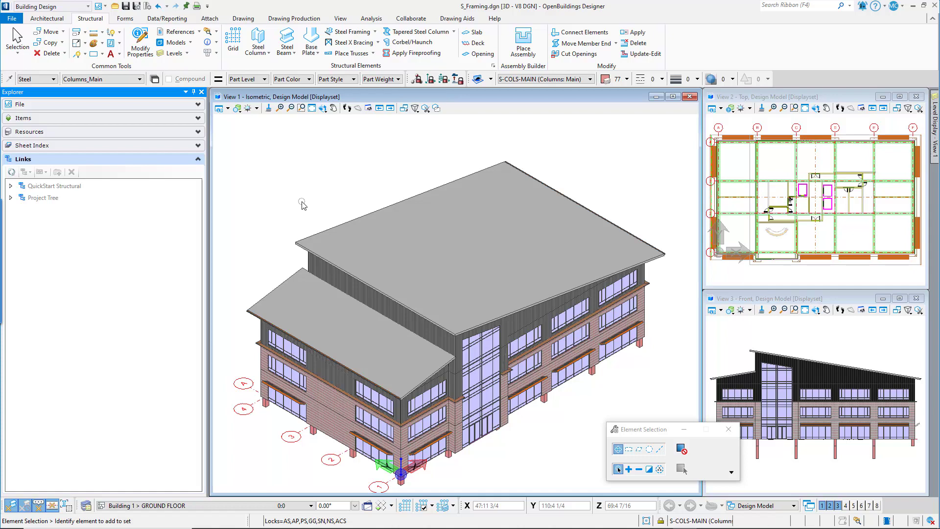
pyautogui.press('o')
pyautogui.click(231, 507)
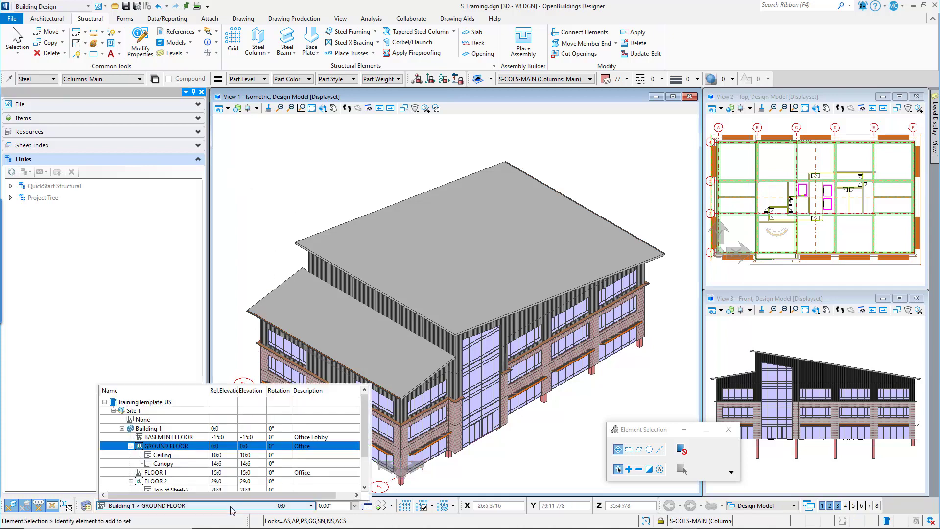
pyautogui.click(203, 453)
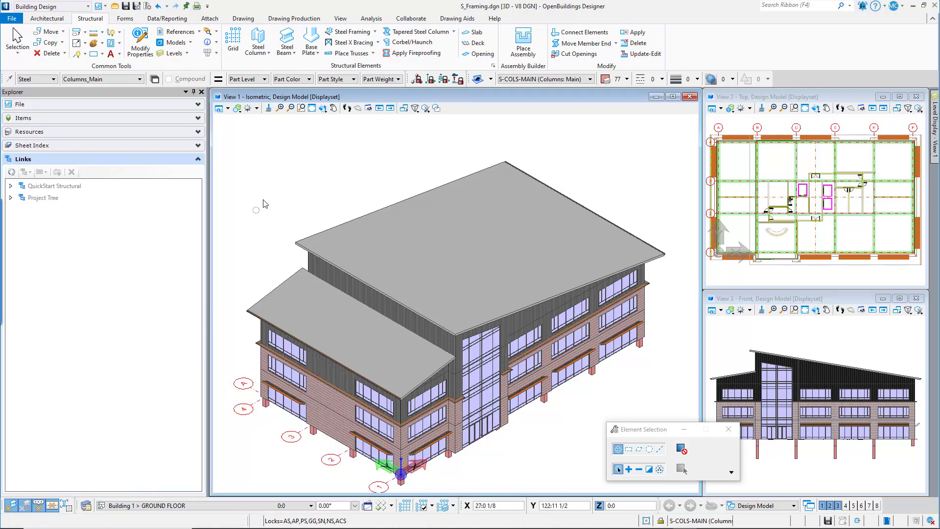
# - Start placing a concrete column using the catalog instance "*Example | Column Concrete Rectangular 2"
pyautogui.click(260, 49)
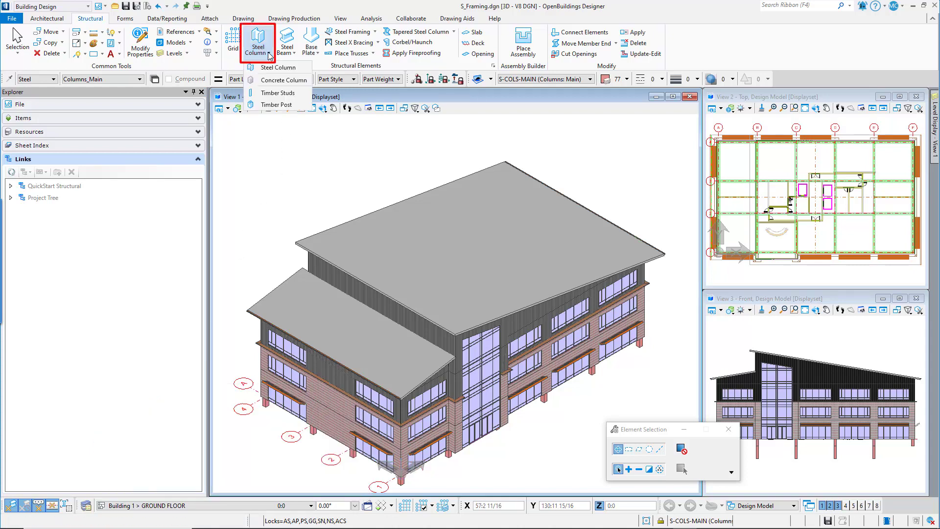
pyautogui.click(276, 82)
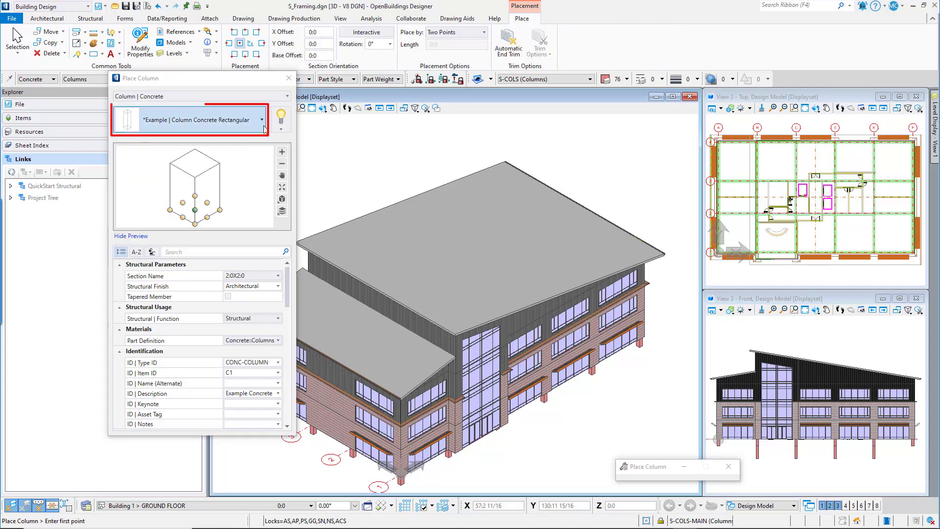
pyautogui.click(262, 128)
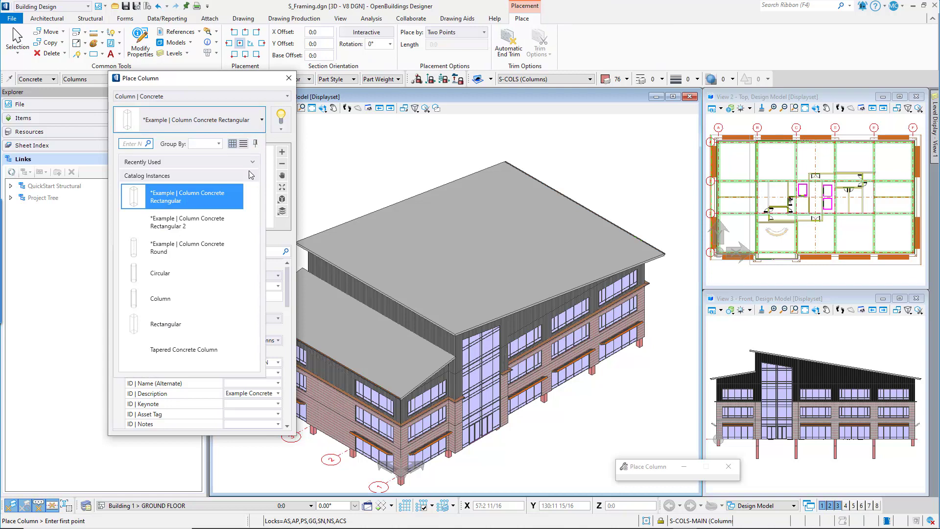
pyautogui.click(224, 222)
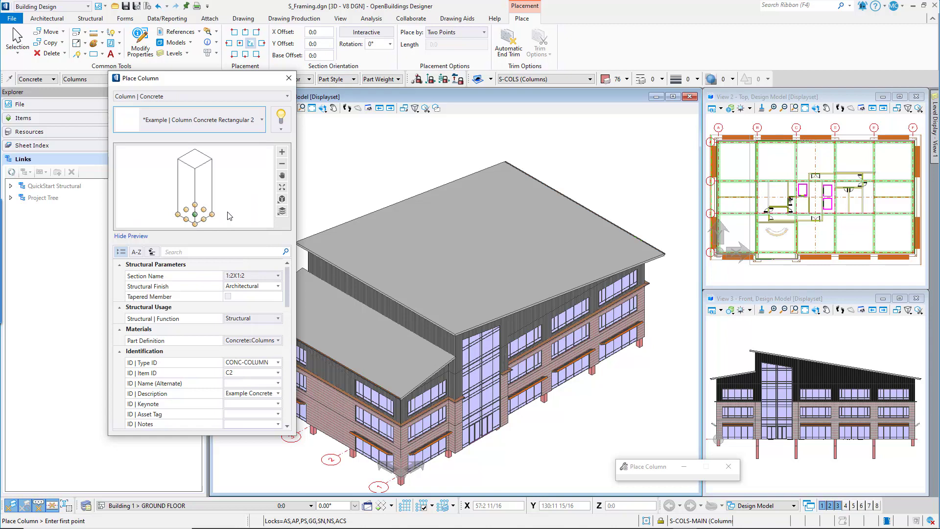
# - Set the column's placement point to the section centre and its base offset to -5:0
pyautogui.click(240, 44)
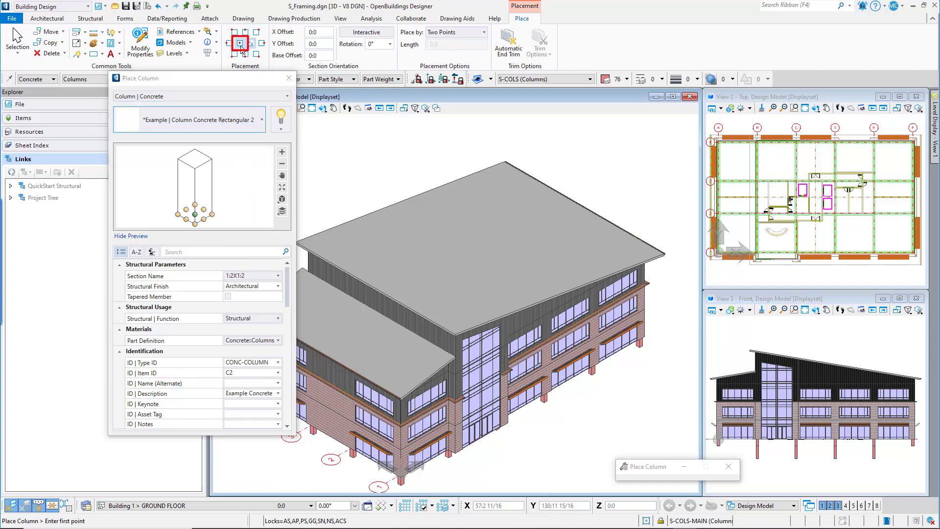
pyautogui.click(322, 55)
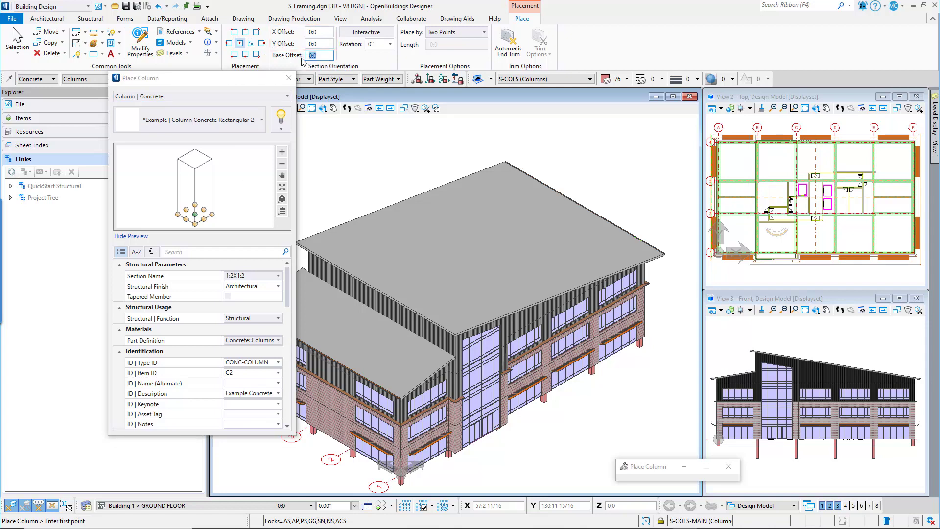
pyautogui.write('-5:0')
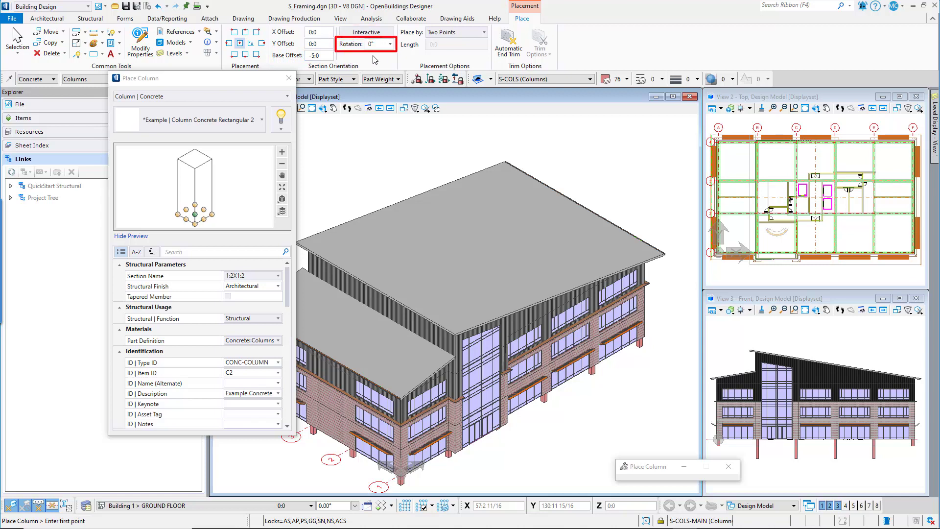
# - Set the column to be placed by Length at end 1 with a length of 20:0
pyautogui.click(466, 33)
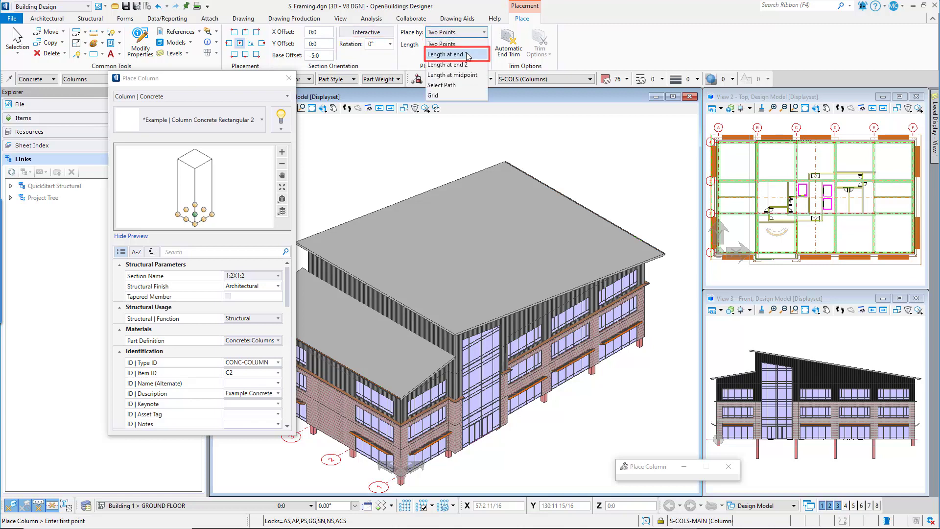
pyautogui.click(466, 54)
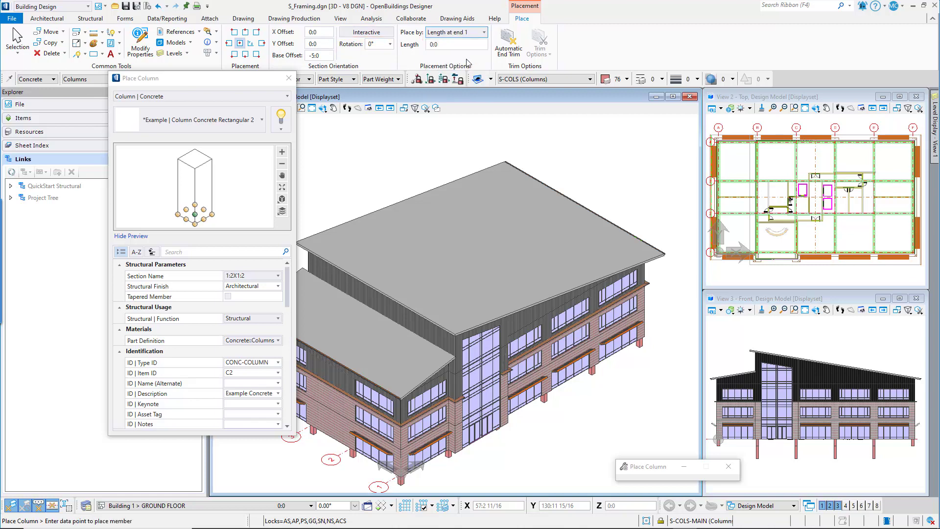
pyautogui.click(428, 45)
pyautogui.write('20')
pyautogui.press('Return')
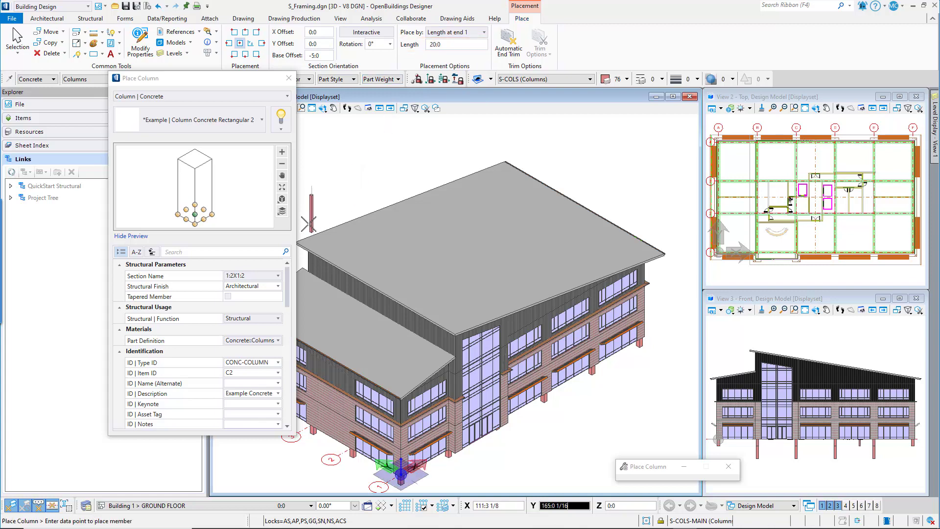
# - Inspect the parametric width and depth that define the column's section
pyautogui.click(270, 278)
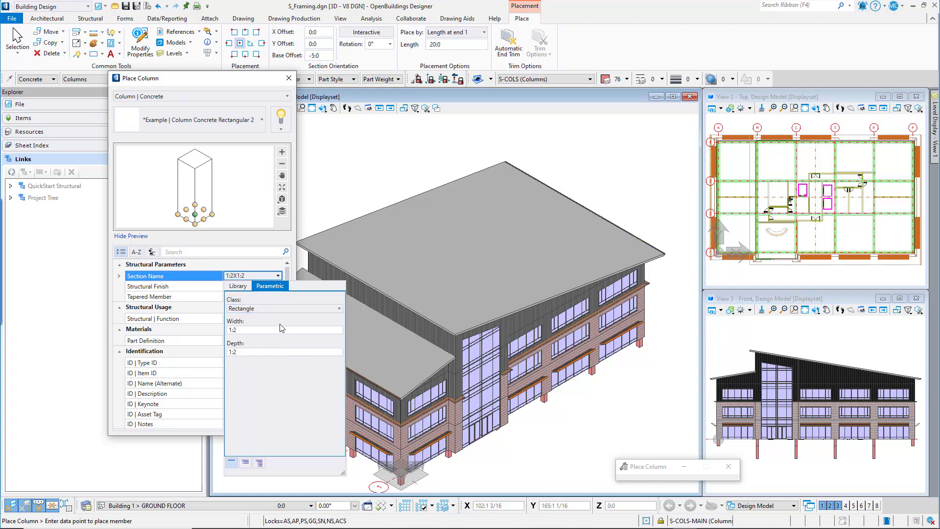
pyautogui.click(258, 266)
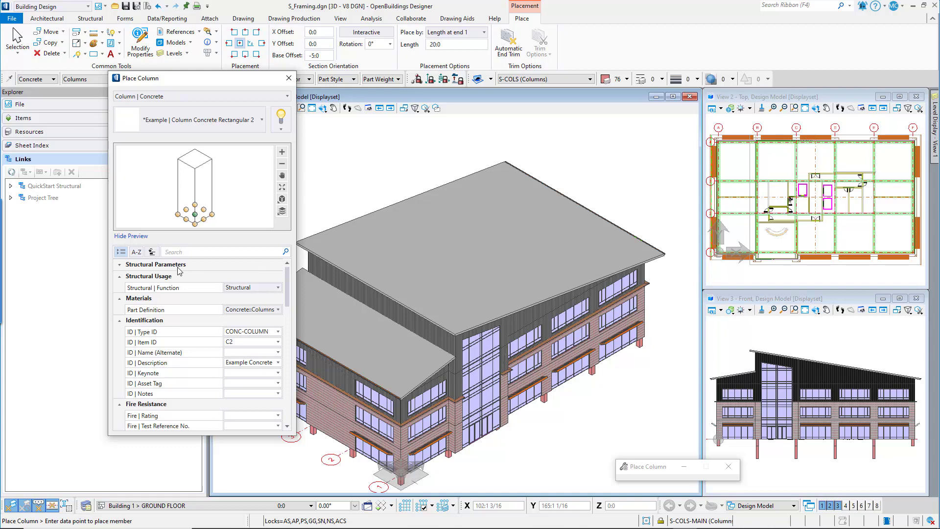
pyautogui.click(119, 265)
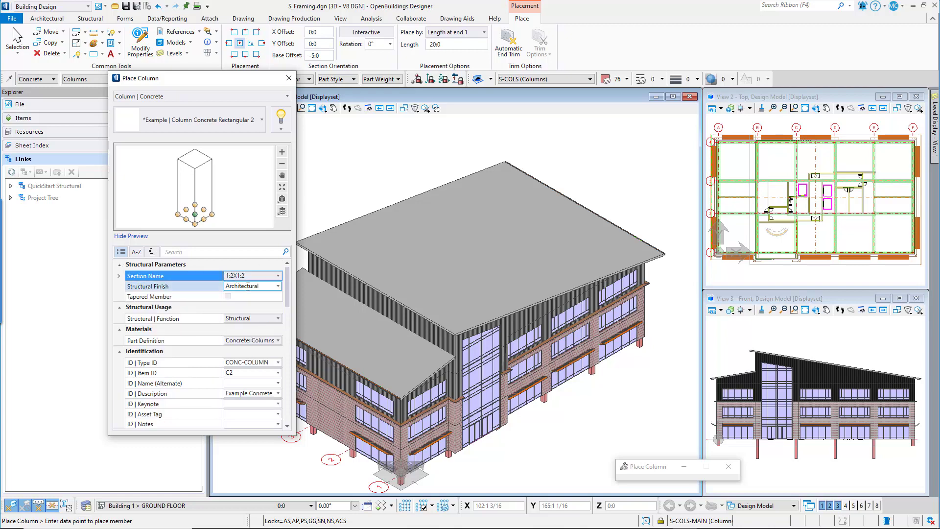
# - Set the column's Item ID to C3 and its alternate name to 14X14
pyautogui.click(248, 372)
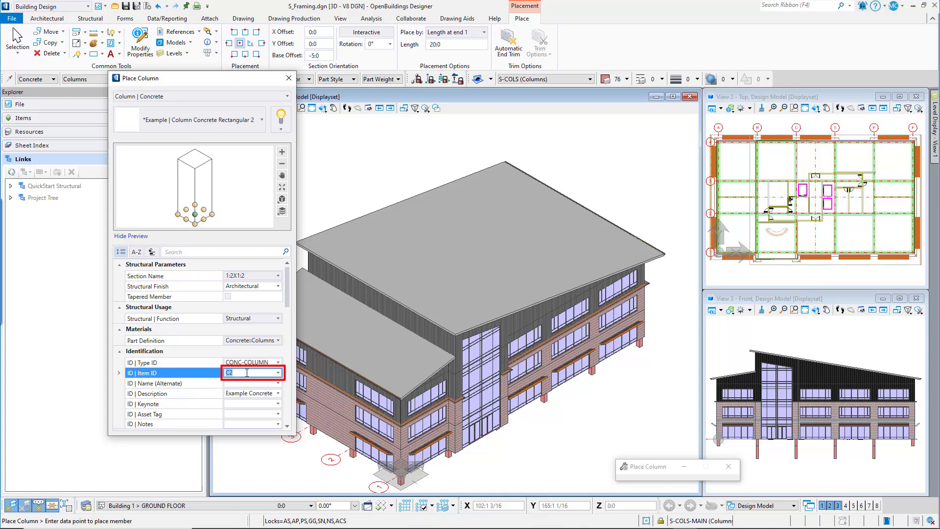
pyautogui.write('C3')
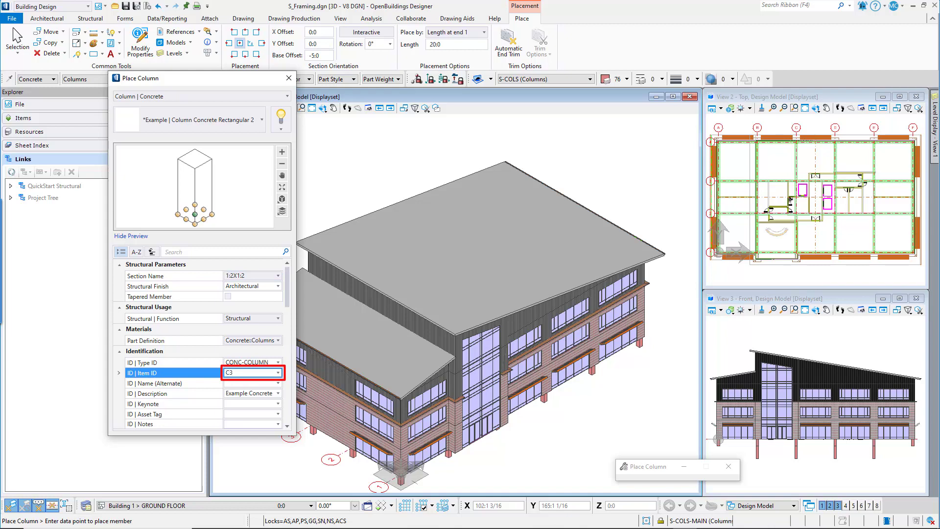
pyautogui.click(244, 384)
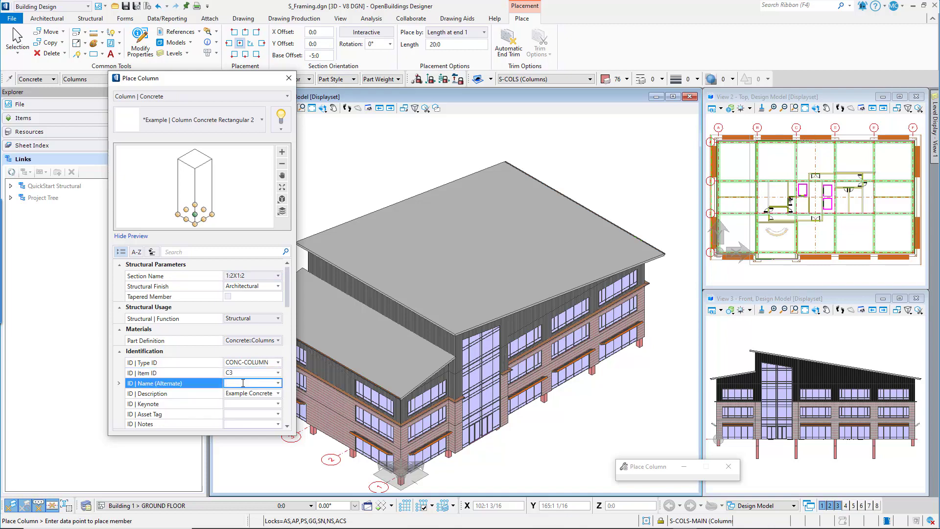
pyautogui.write('14')
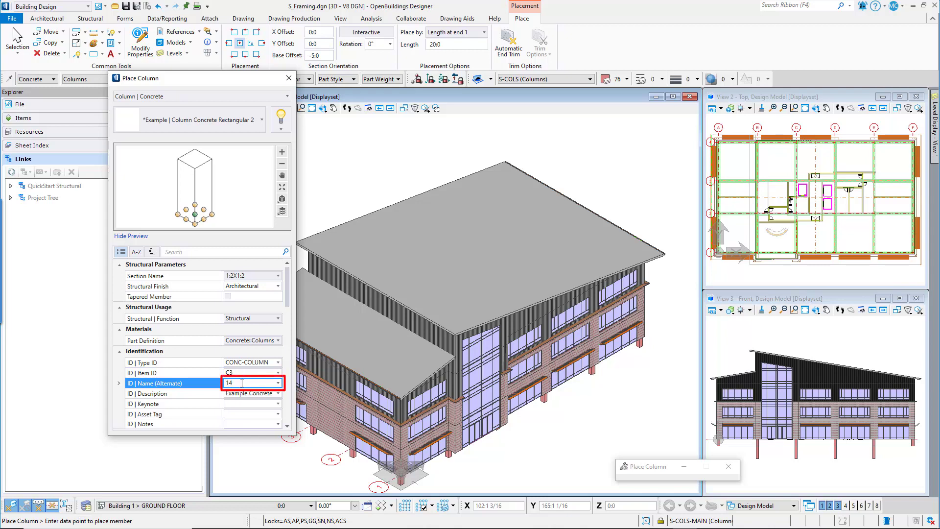
pyautogui.write('X14')
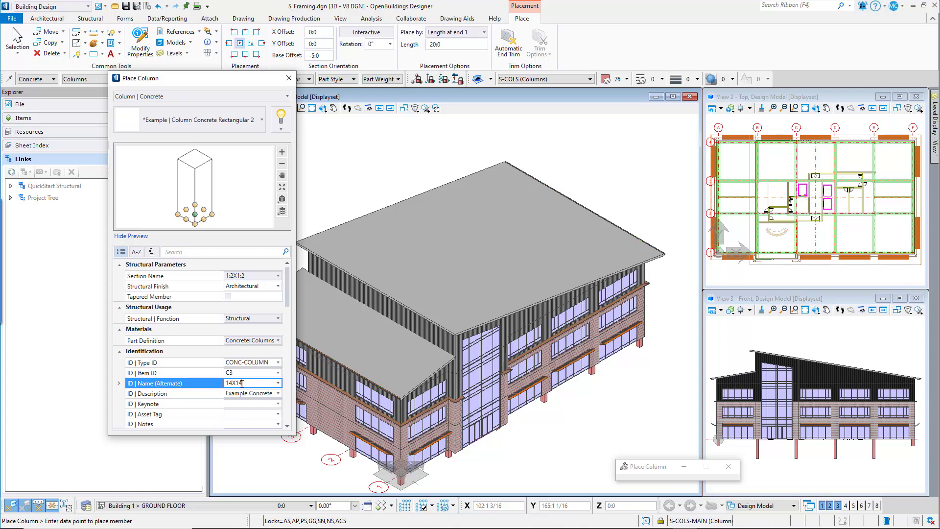
pyautogui.scroll(-5, 247, 395)
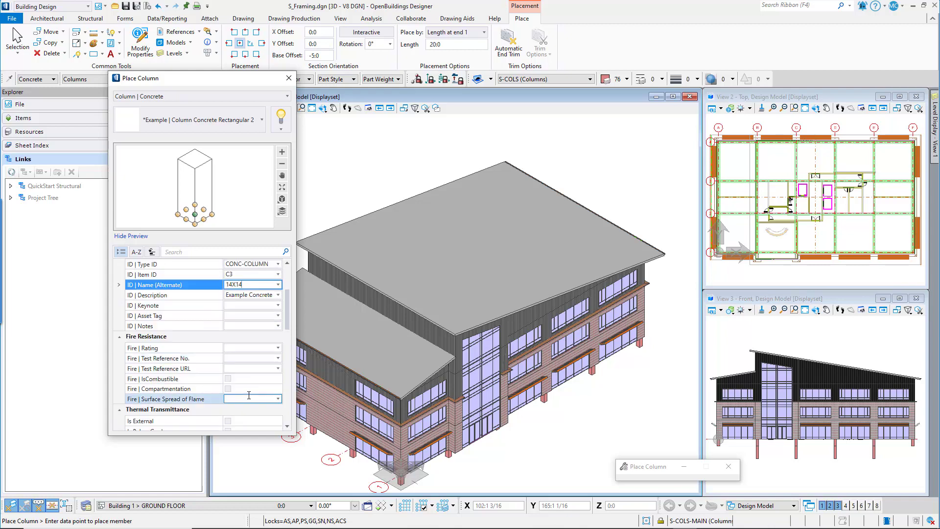
pyautogui.scroll(-3, 249, 399)
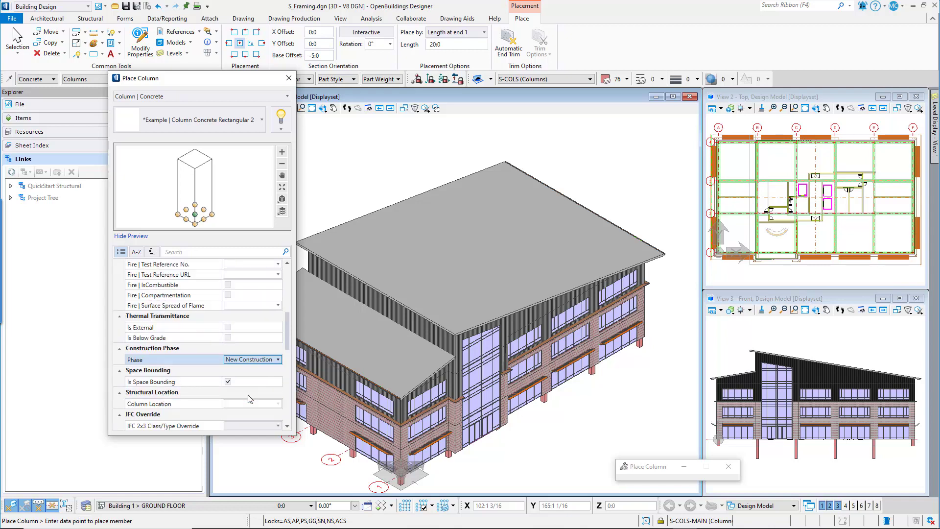
pyautogui.scroll(6, 250, 399)
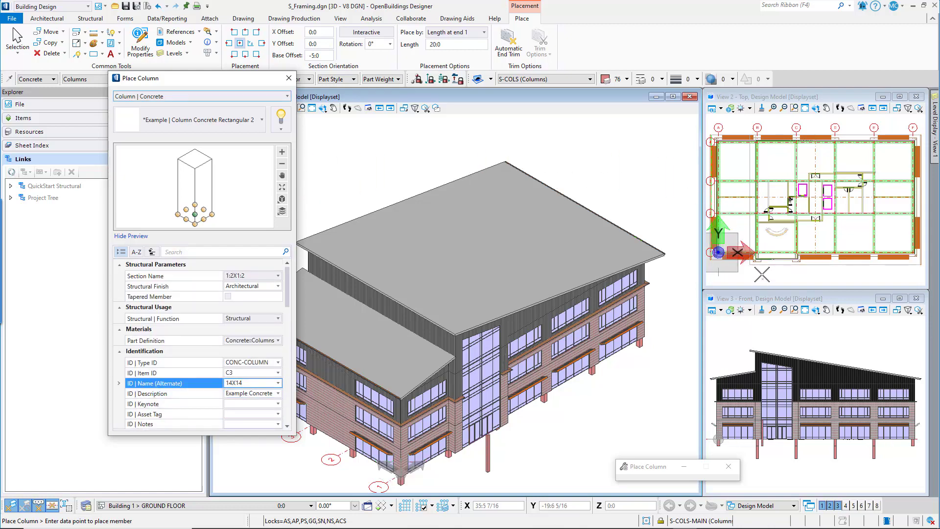
# - Enlarge the Top view window and set the default snap to Multi-snap 1
pyautogui.scroll(5, 745, 230)
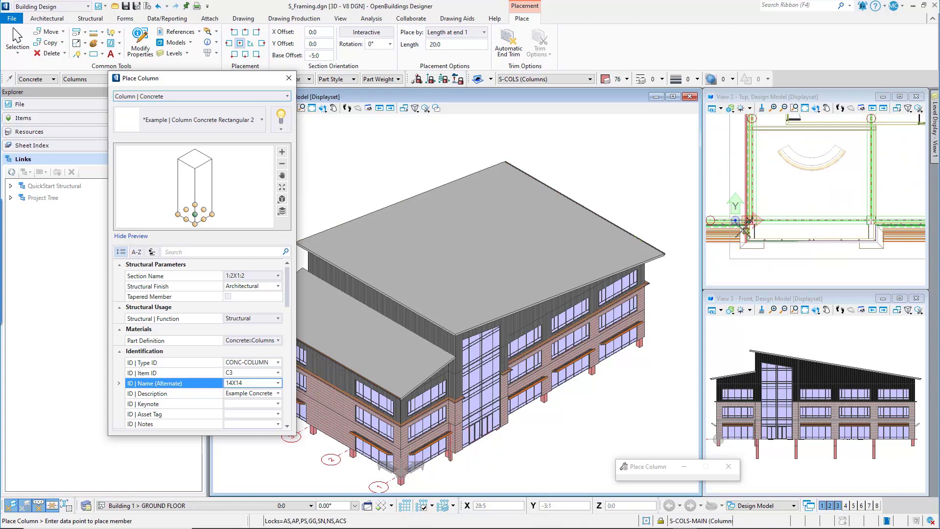
pyautogui.scroll(2, 743, 229)
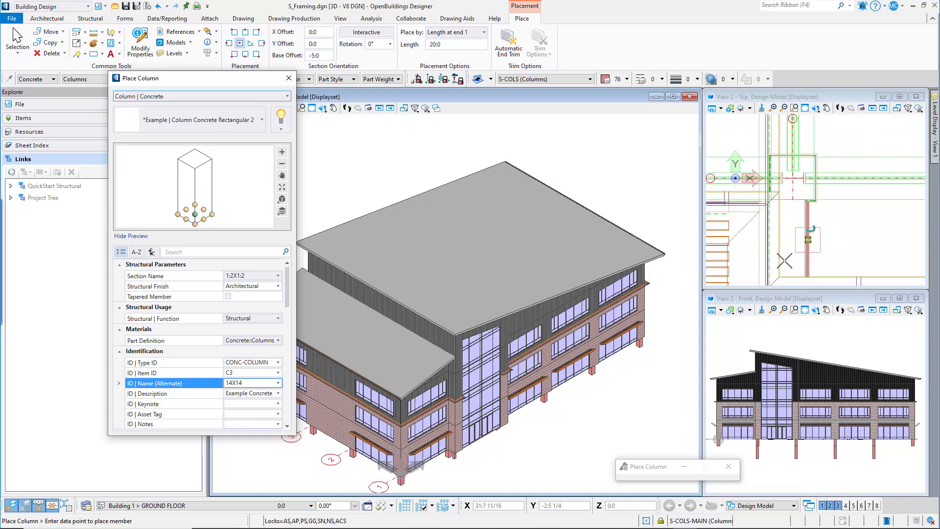
pyautogui.moveTo(704, 288); pyautogui.dragTo(393, 435)
pyautogui.scroll(1, 473, 173)
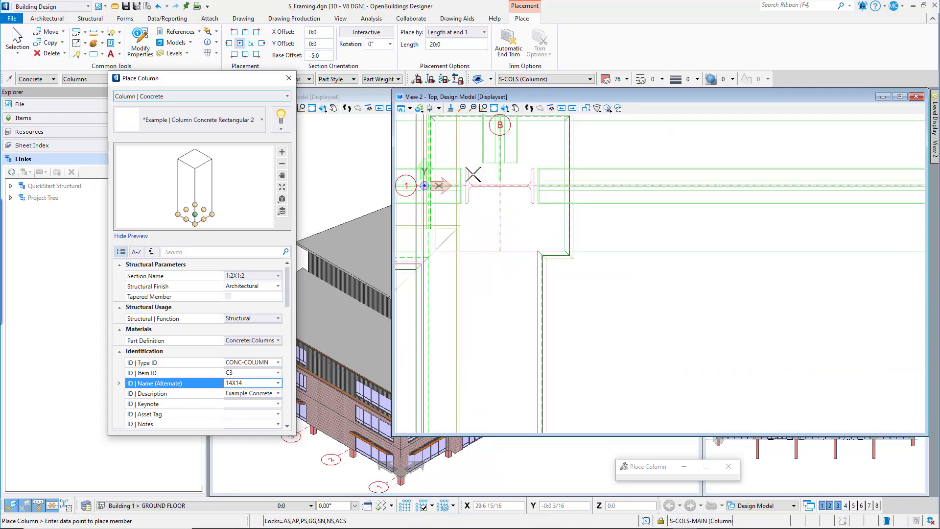
pyautogui.click(647, 521)
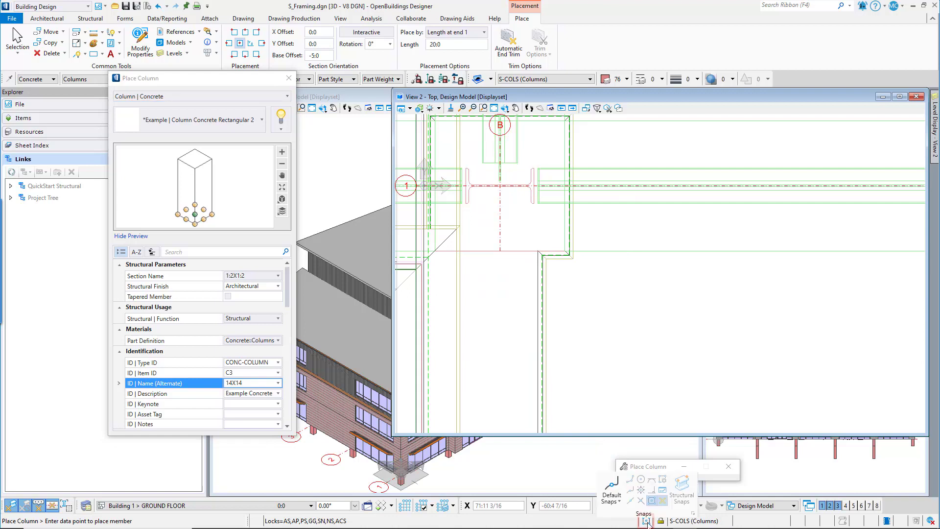
pyautogui.click(619, 502)
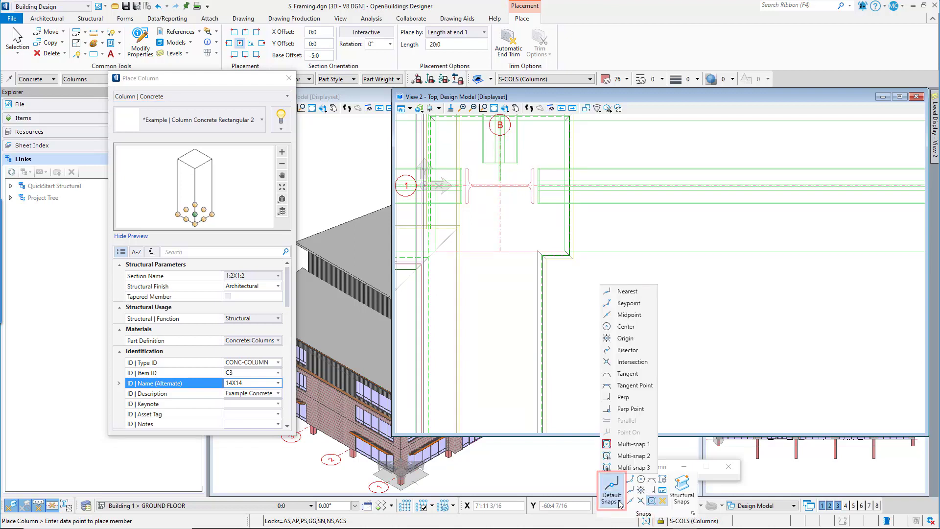
pyautogui.click(630, 448)
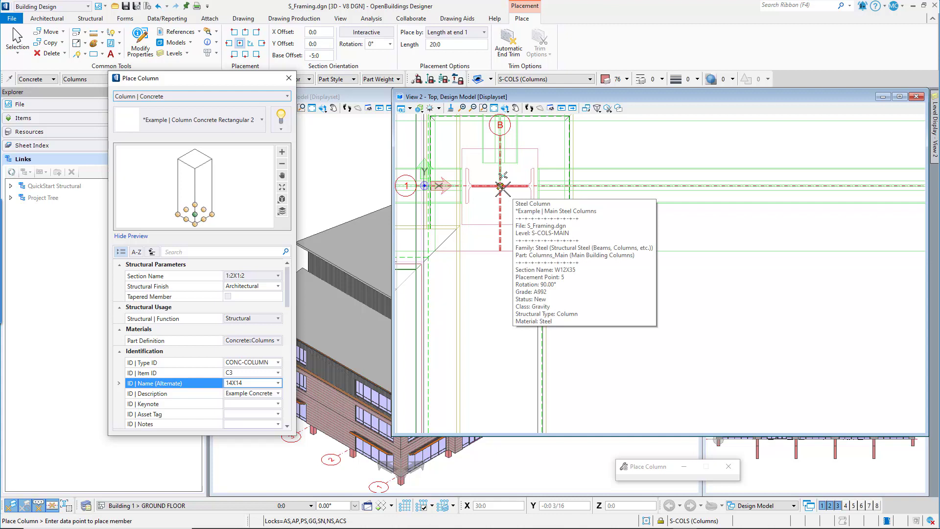
# - Place the concrete column 4:0 outward in the negative Y direction from the steel column at grid intersection B-1
pyautogui.press('F11')
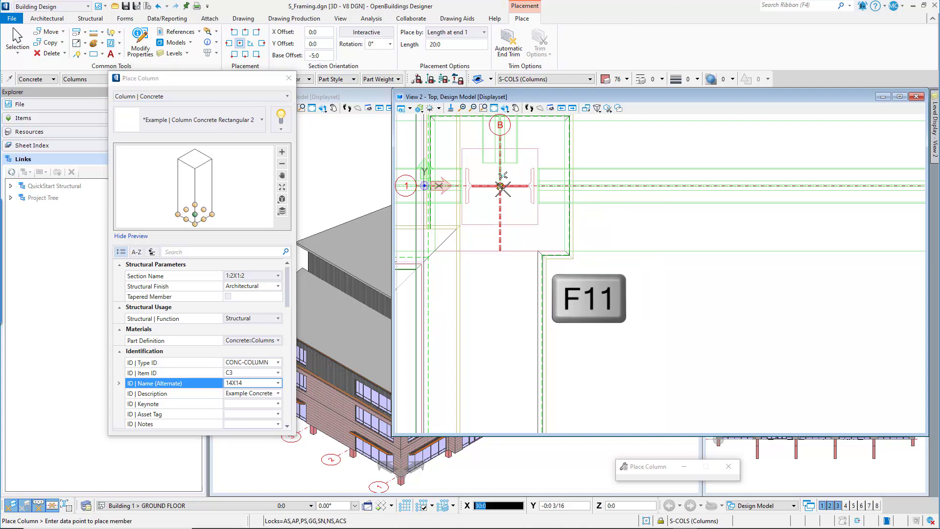
pyautogui.press('o')
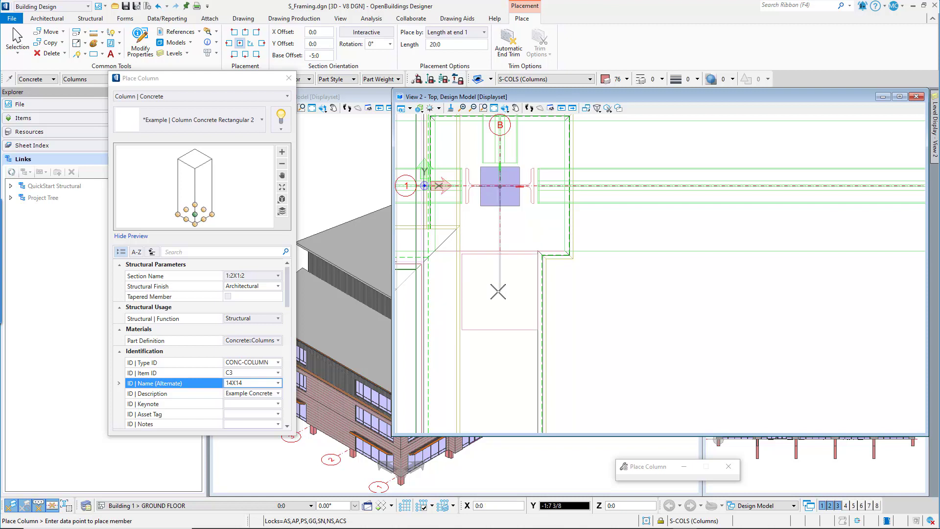
pyautogui.press('Return')
pyautogui.scroll(-3, 499, 290)
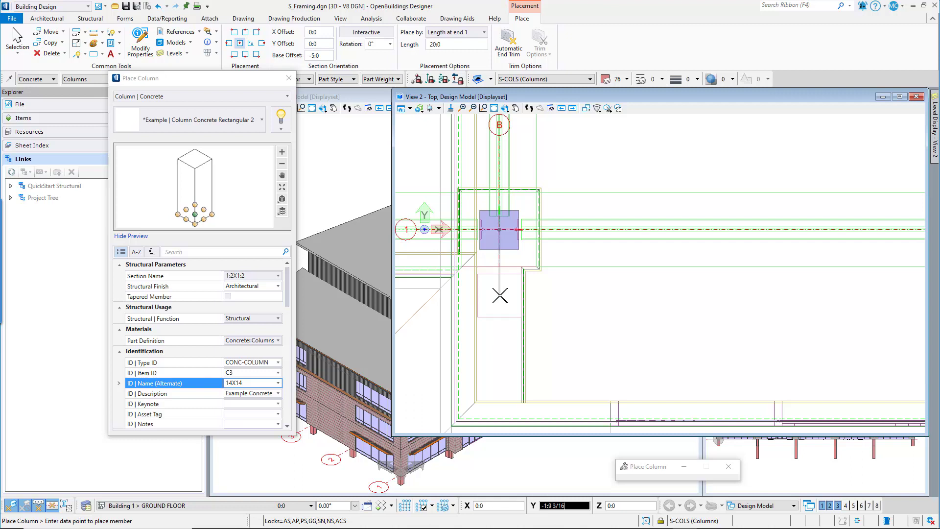
pyautogui.write('4')
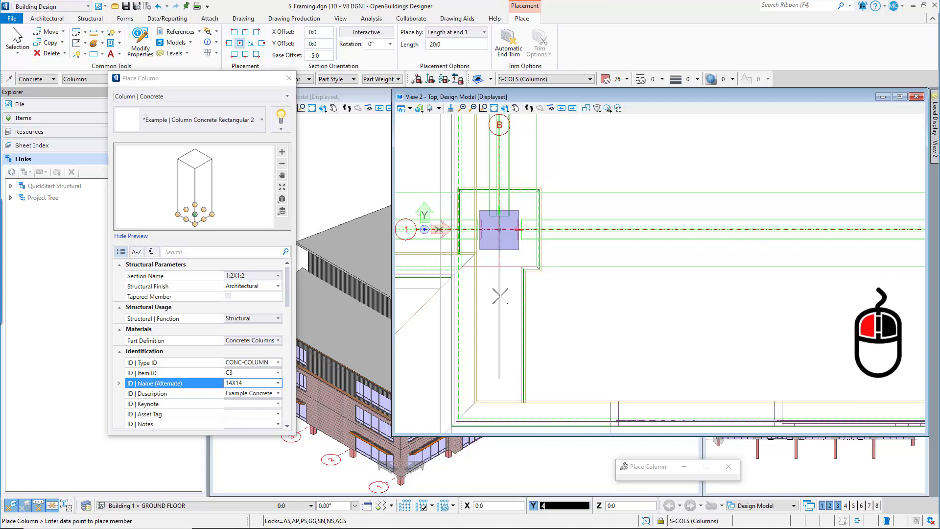
pyautogui.click(500, 296)
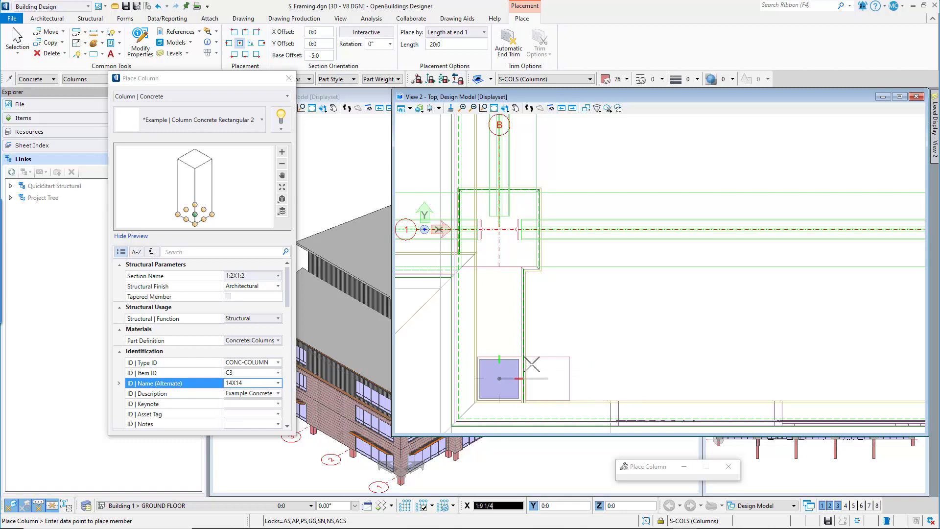
# - Place a second concrete column outward from the steel column at grid intersection C-1, in line with the one at B, and end column placement
pyautogui.press('Return')
pyautogui.scroll(-3, 483, 359)
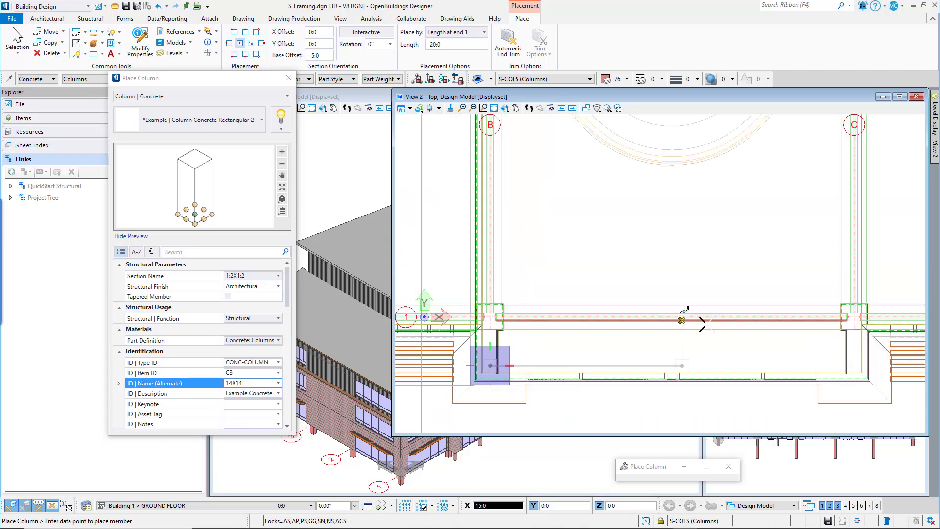
pyautogui.click(855, 323)
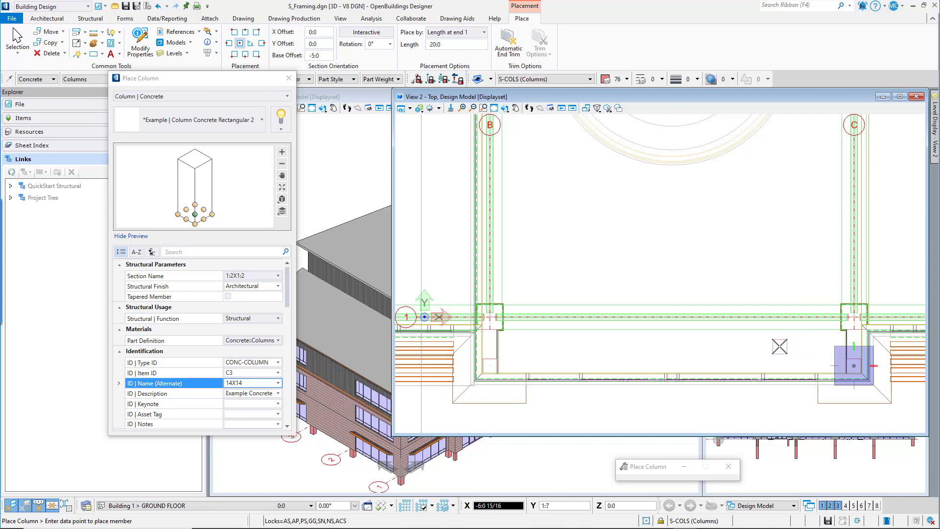
pyautogui.press('Escape')
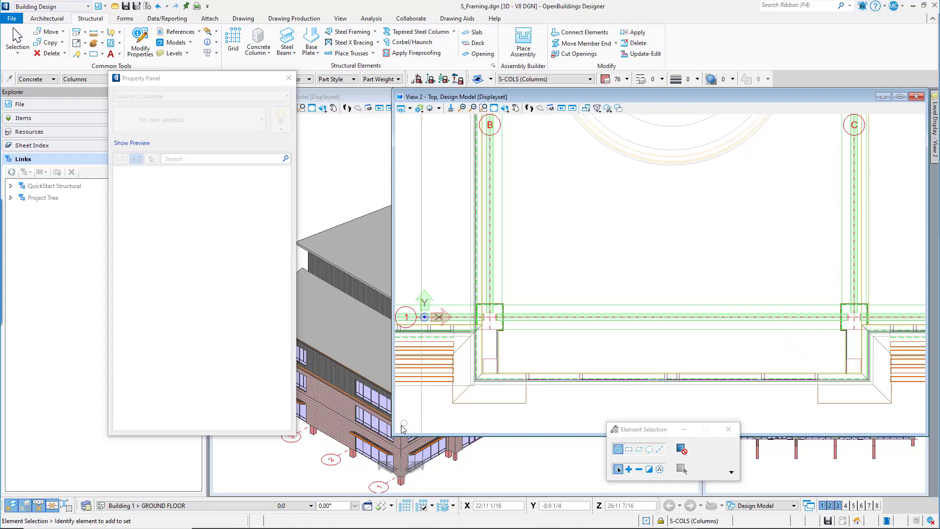
# - Shrink the Top view window back to its place beside the Isometric view, fit the whole plan in it, and dismiss the property panel
pyautogui.moveTo(394, 433); pyautogui.dragTo(705, 286)
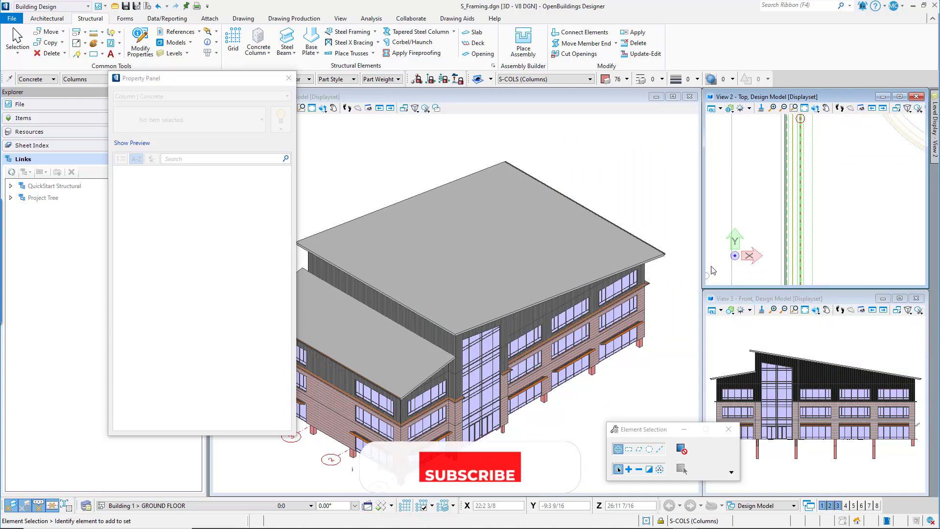
pyautogui.click(804, 109)
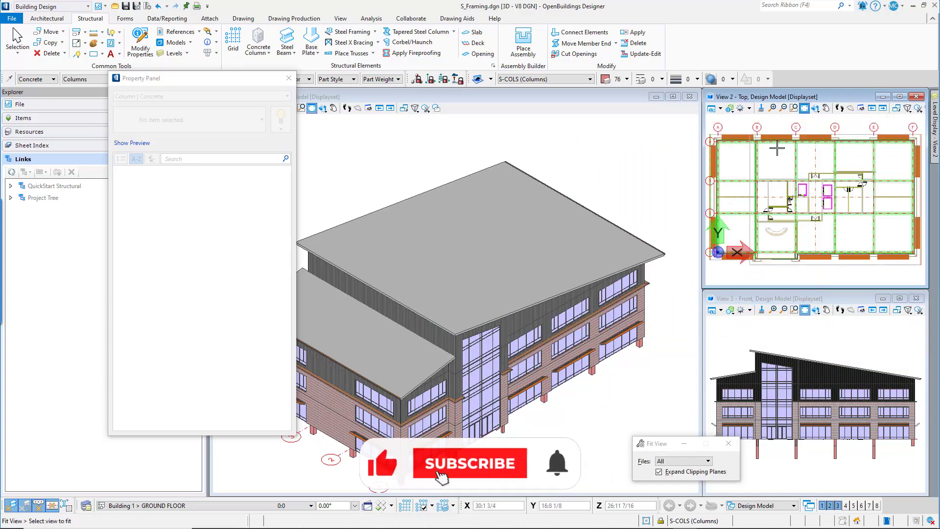
pyautogui.click(288, 80)
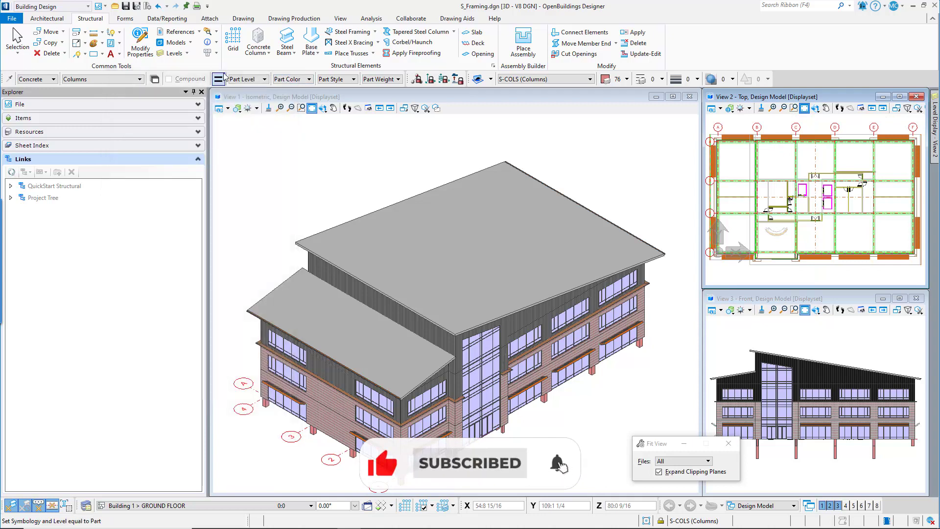
# - Turn off the display of the AA_Discipline Master.dgn reference so only the structural framing is shown
pyautogui.click(200, 33)
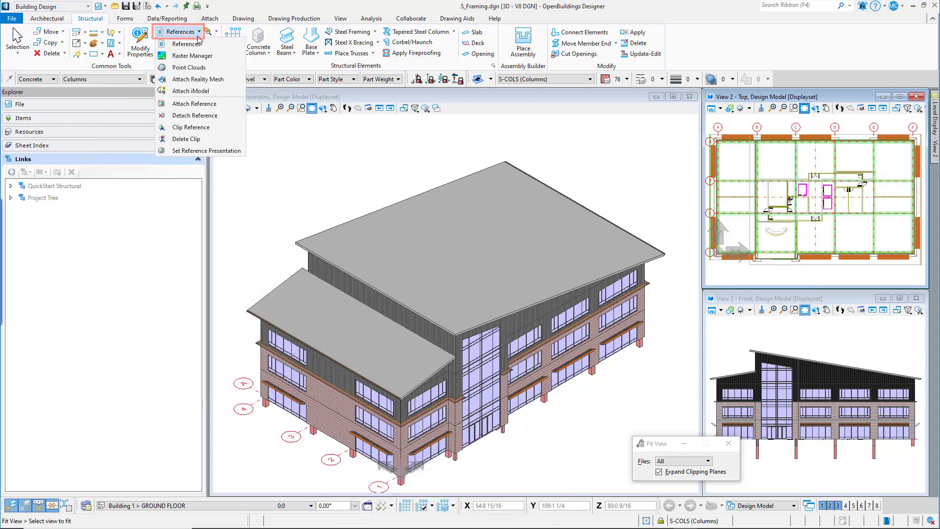
pyautogui.click(198, 46)
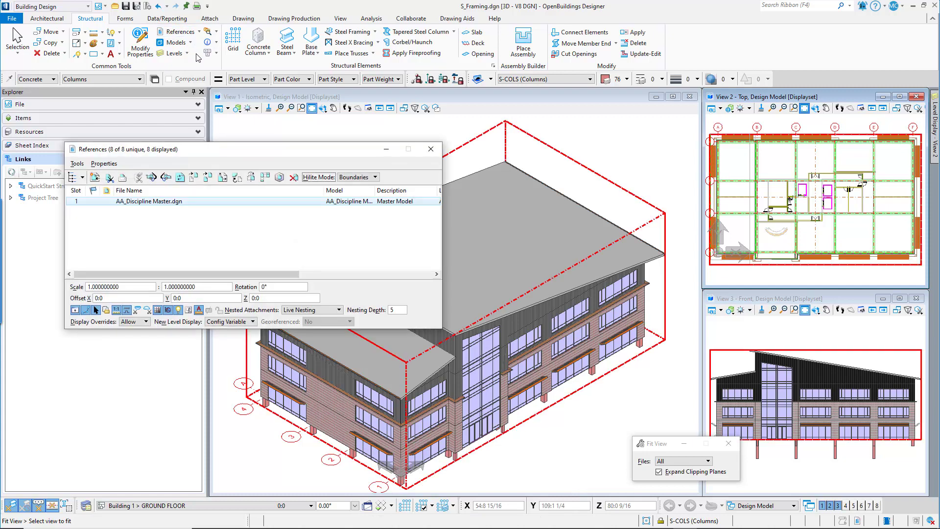
pyautogui.moveTo(253, 273); pyautogui.dragTo(431, 282)
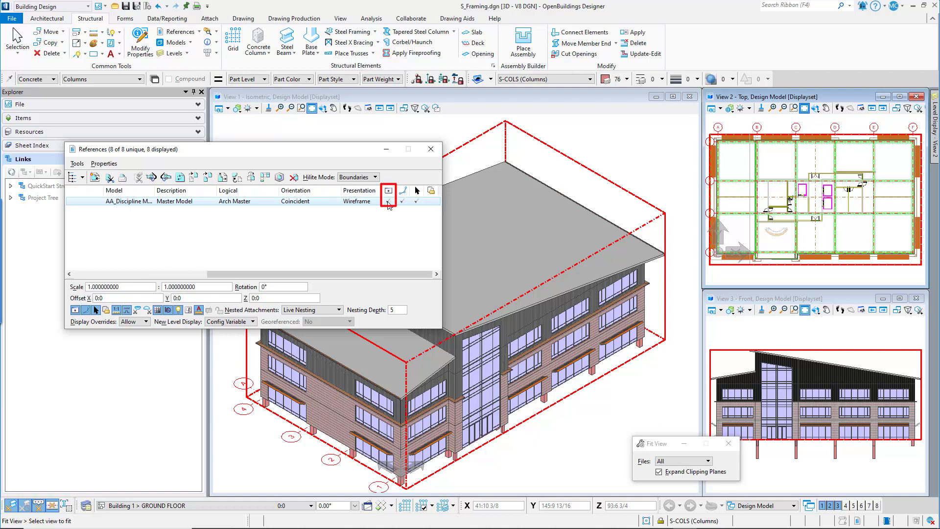
pyautogui.click(389, 202)
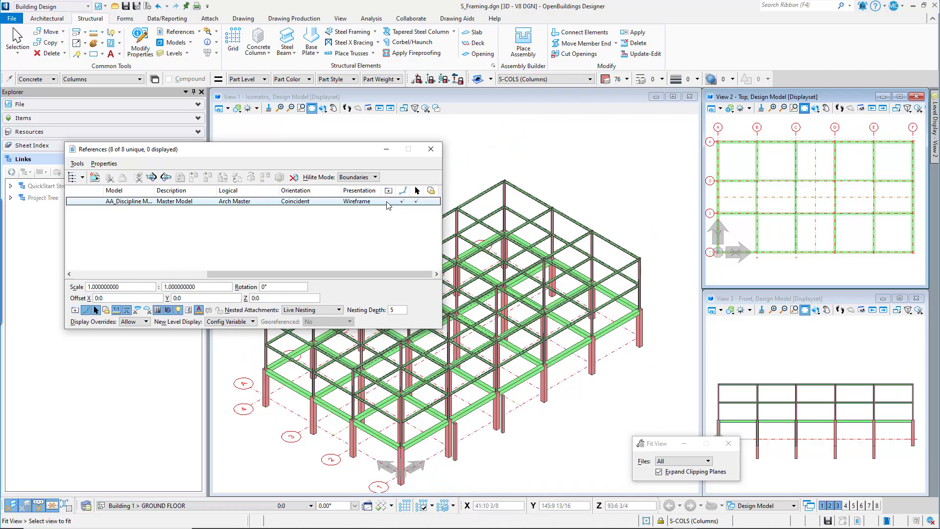
pyautogui.click(431, 148)
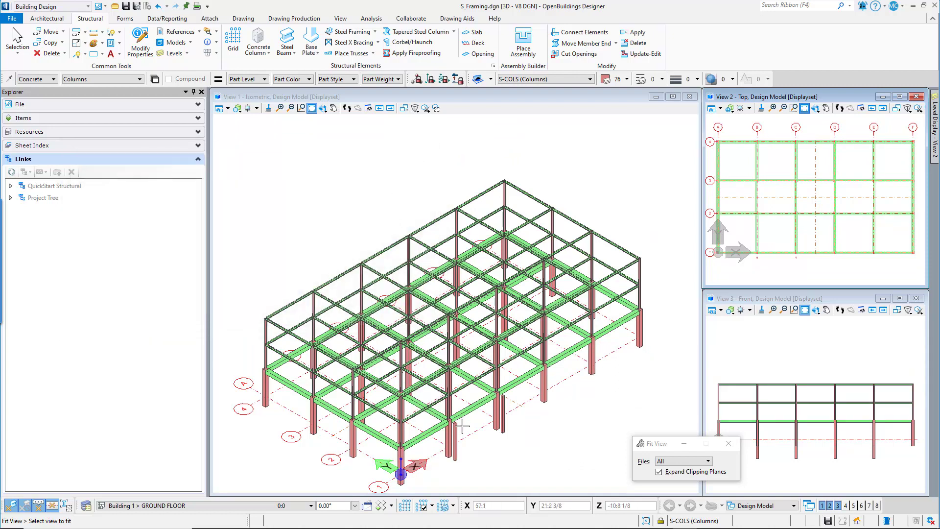
# - Turn off the ACS Plane Lock and the ACS Plane Snap Lock
pyautogui.scroll(2, 484, 459)
pyautogui.scroll(2, 484, 459)
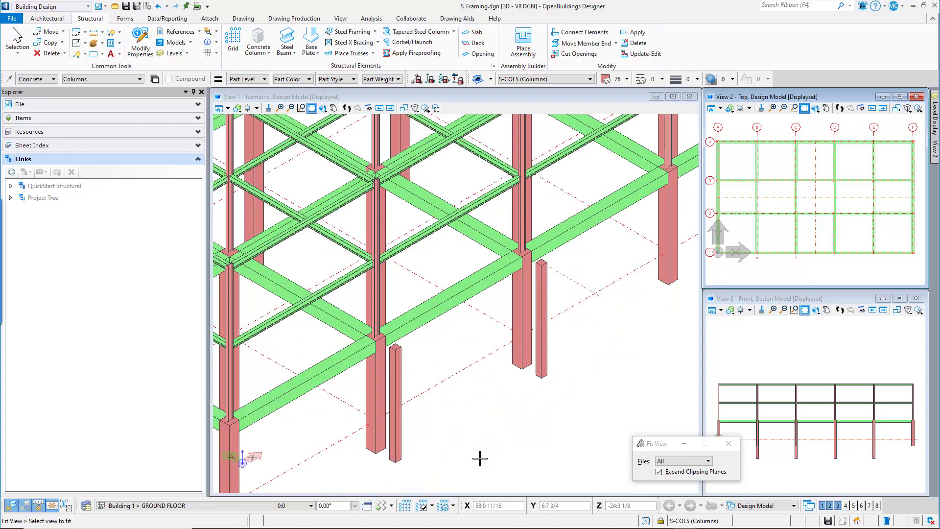
pyautogui.click(432, 83)
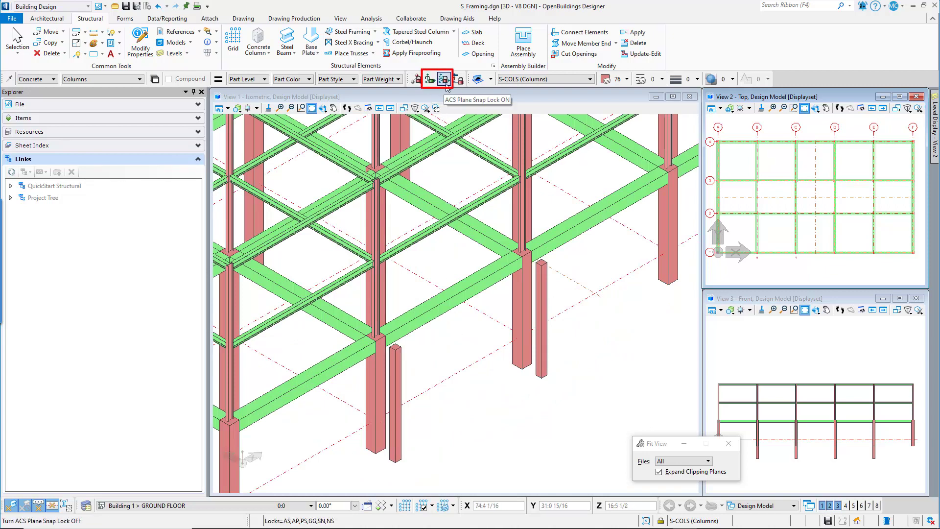
pyautogui.click(446, 83)
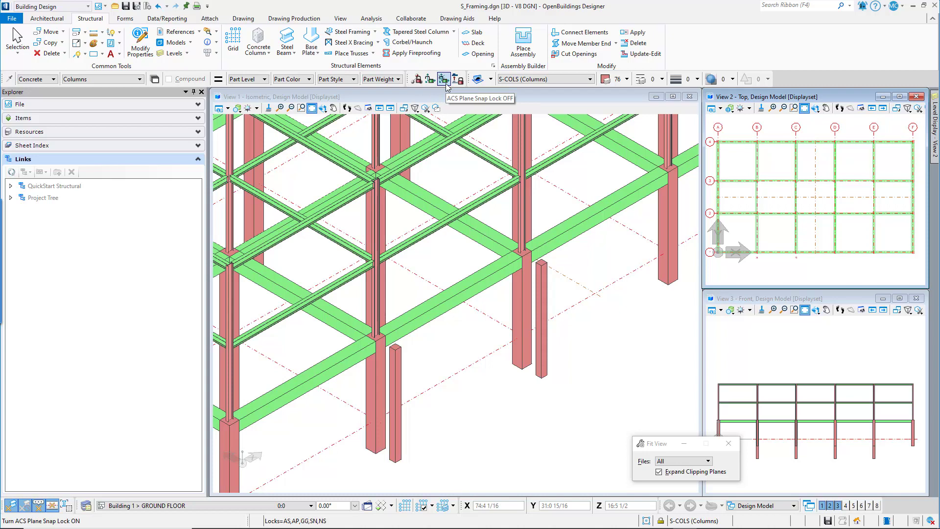
# - Start placing a steel column with the *Example | Main Steel Columns 2 catalog instance and the center placement point
pyautogui.click(268, 52)
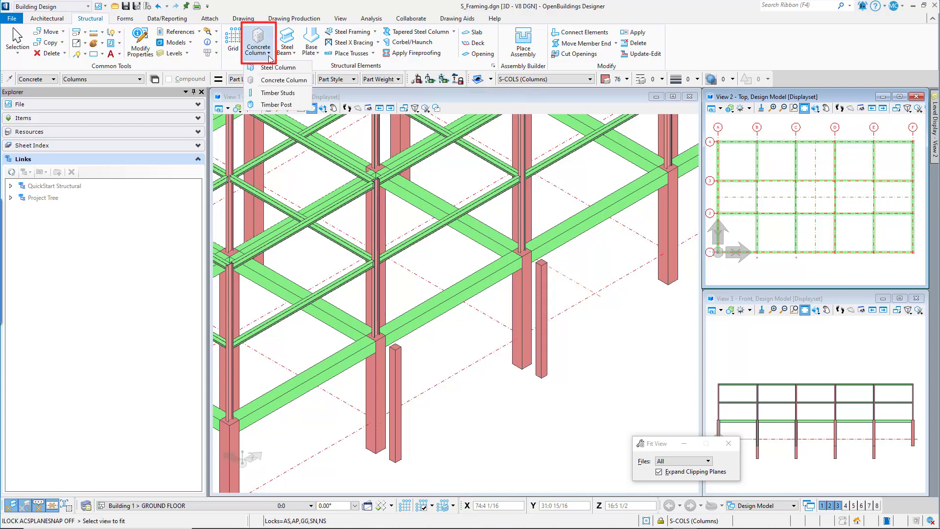
pyautogui.click(272, 68)
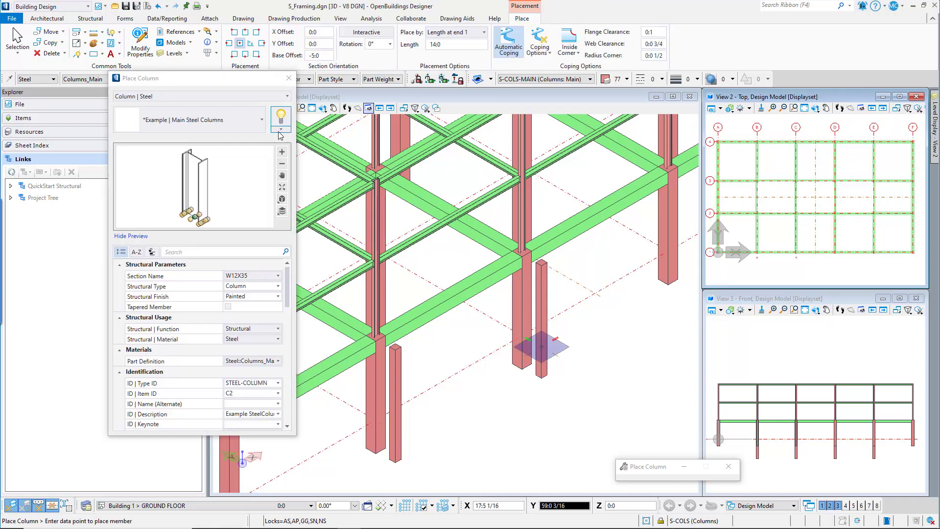
pyautogui.click(262, 122)
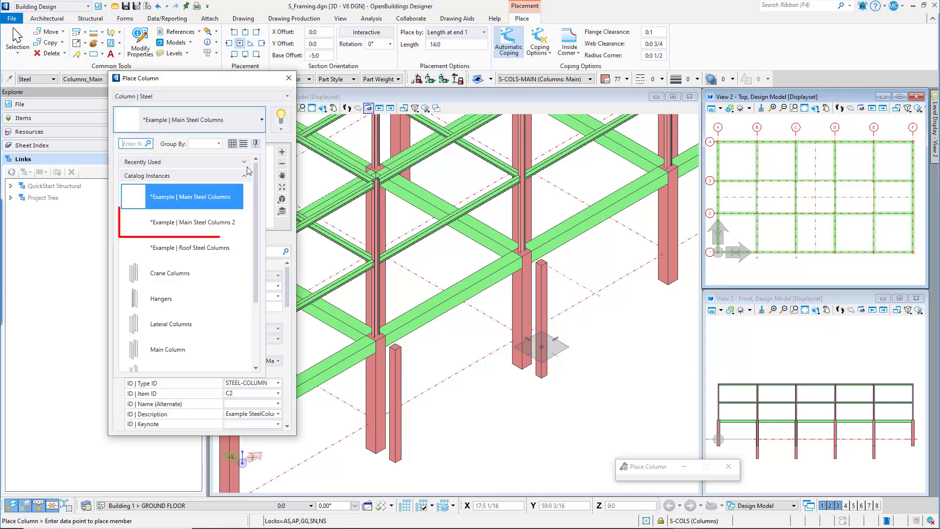
pyautogui.click(222, 229)
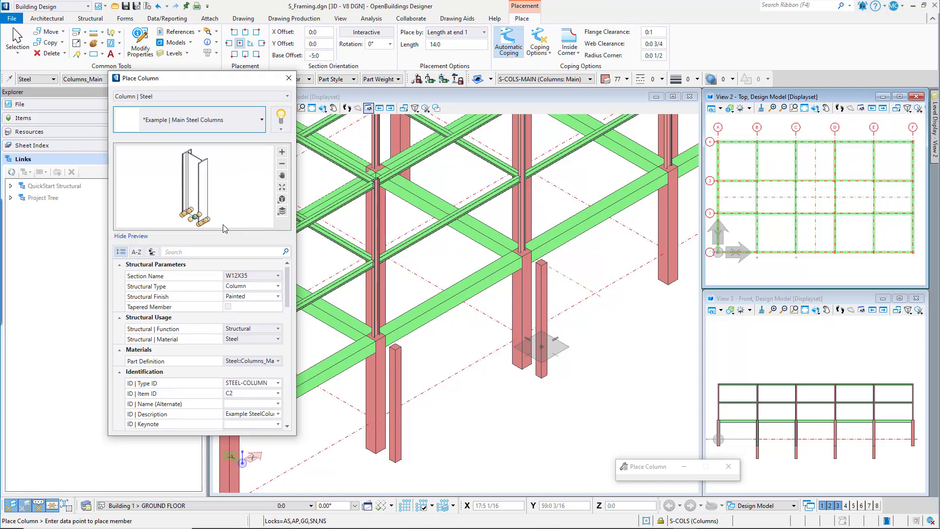
pyautogui.click(241, 46)
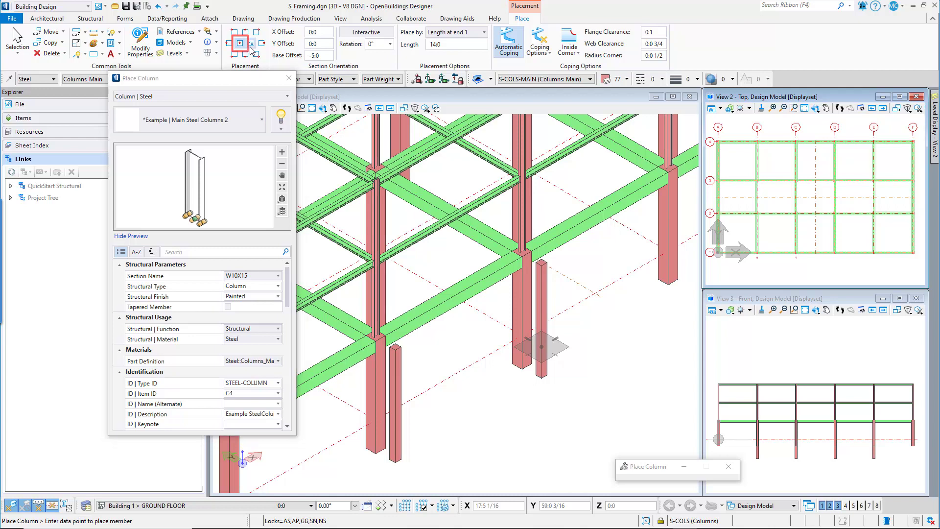
# - Set the steel column's base offset to 0:0 and its rotation to 90°
pyautogui.click(326, 56)
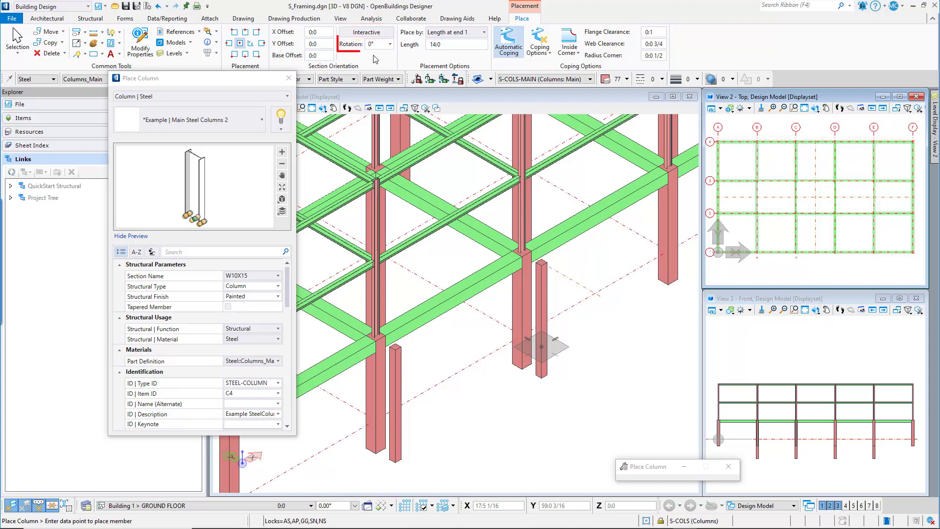
pyautogui.click(390, 45)
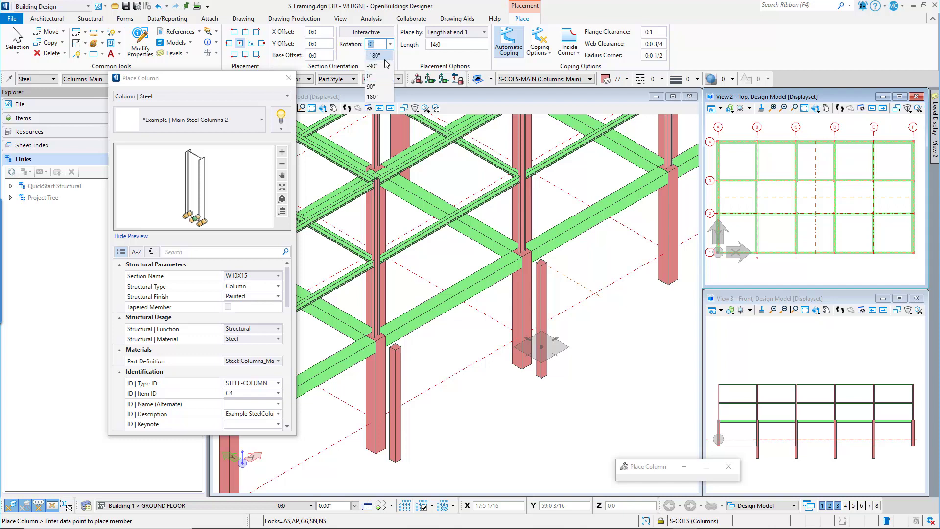
pyautogui.click(382, 87)
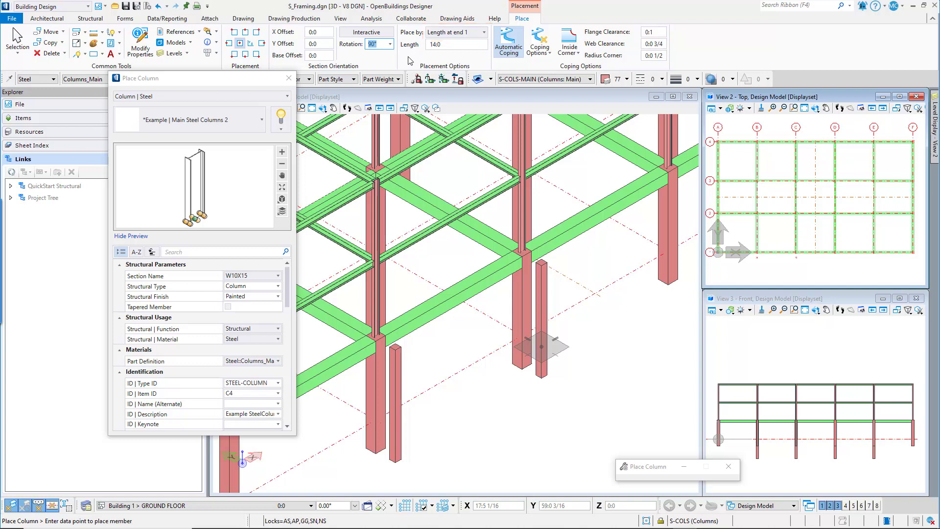
# - Set the steel column's length to 28:6 and turn off Automatic Coping
pyautogui.click(458, 46)
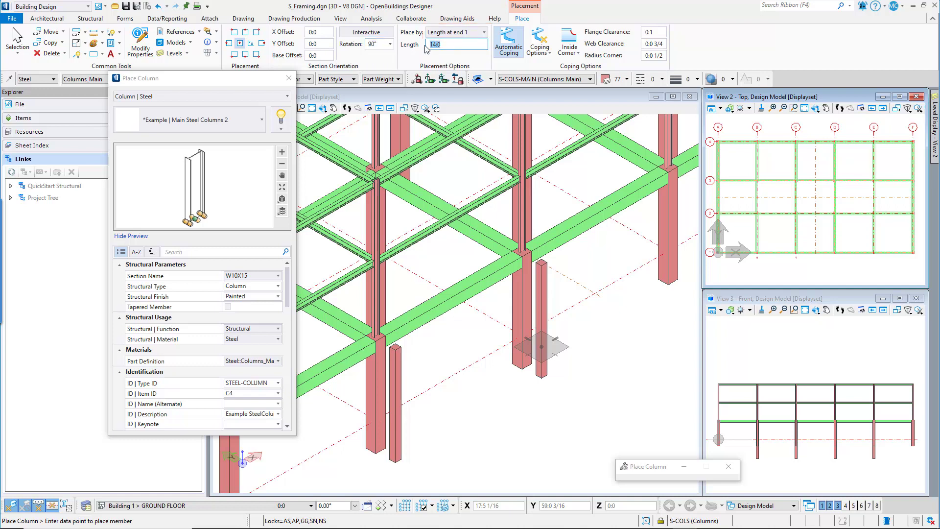
pyautogui.write('28')
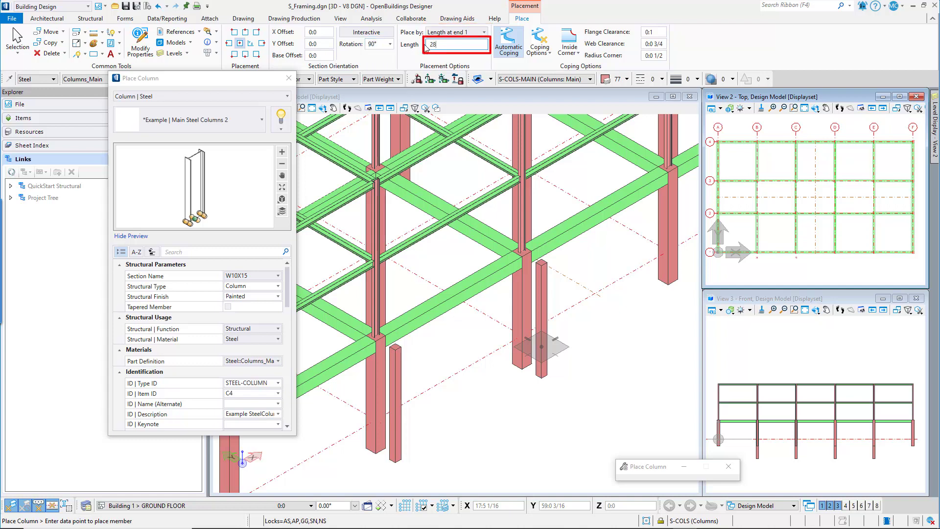
pyautogui.write(':6')
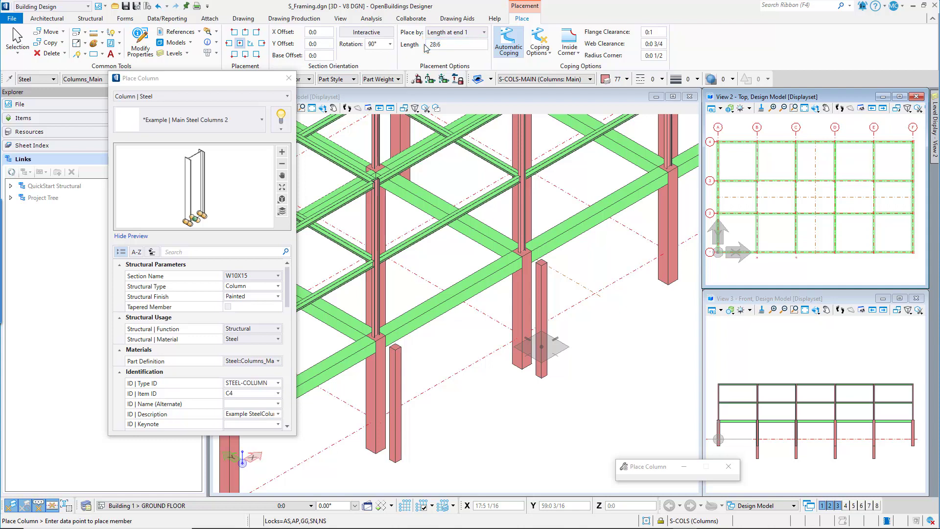
pyautogui.click(509, 43)
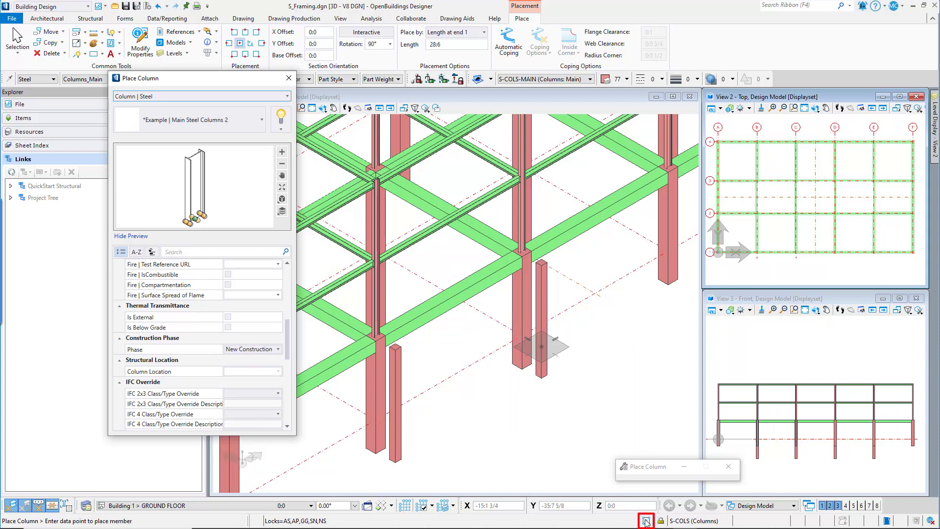
# - Set the default snap mode to Keypoint
pyautogui.click(647, 522)
pyautogui.click(618, 499)
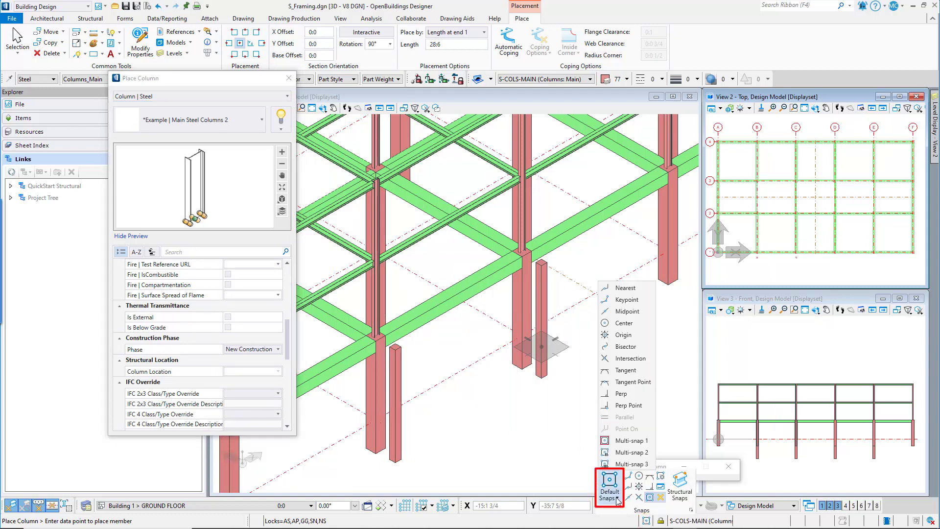
pyautogui.click(626, 300)
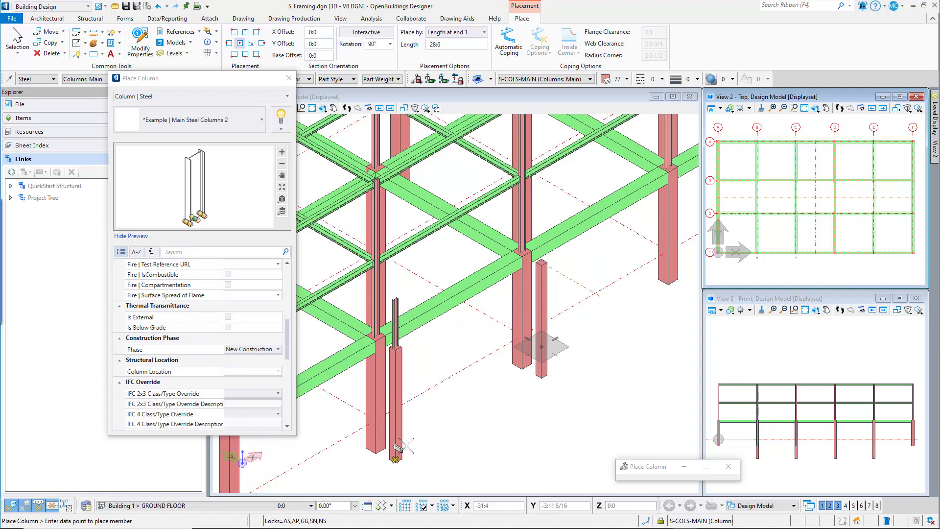
# - Place a steel column on the top center of each outer concrete column at grid lines B and C, and end column placement
pyautogui.click(398, 344)
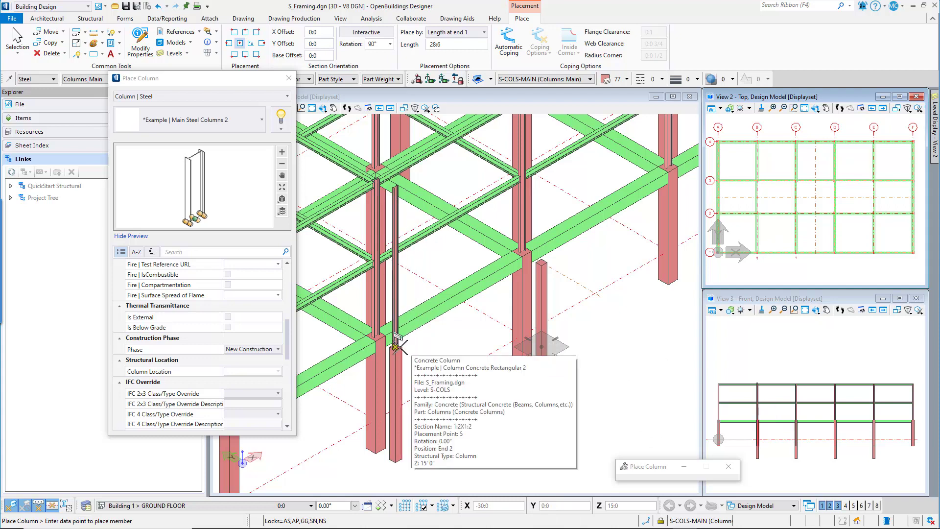
pyautogui.click(543, 262)
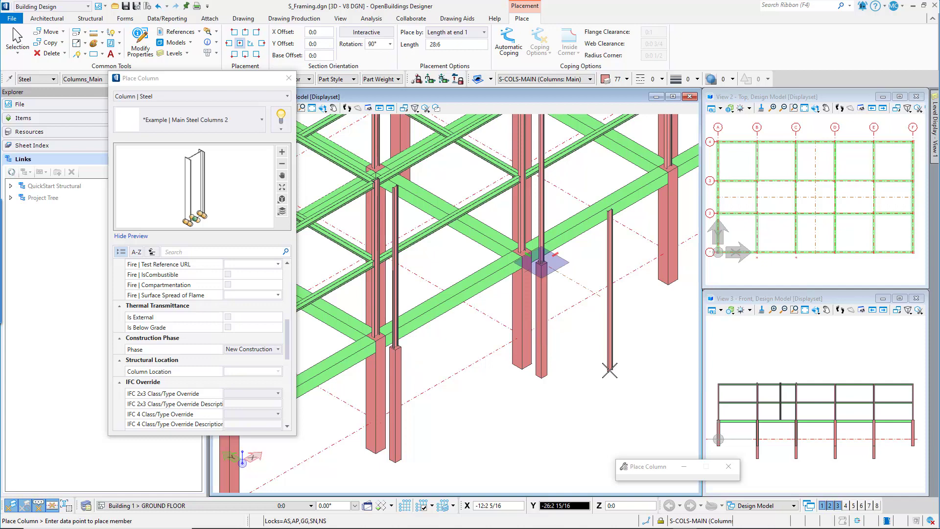
pyautogui.rightClick(610, 370)
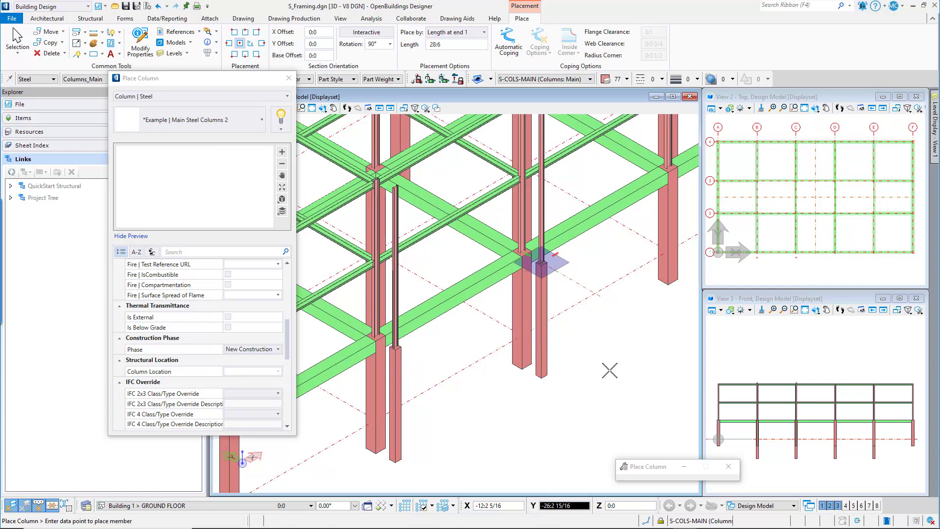
pyautogui.rightClick(610, 370)
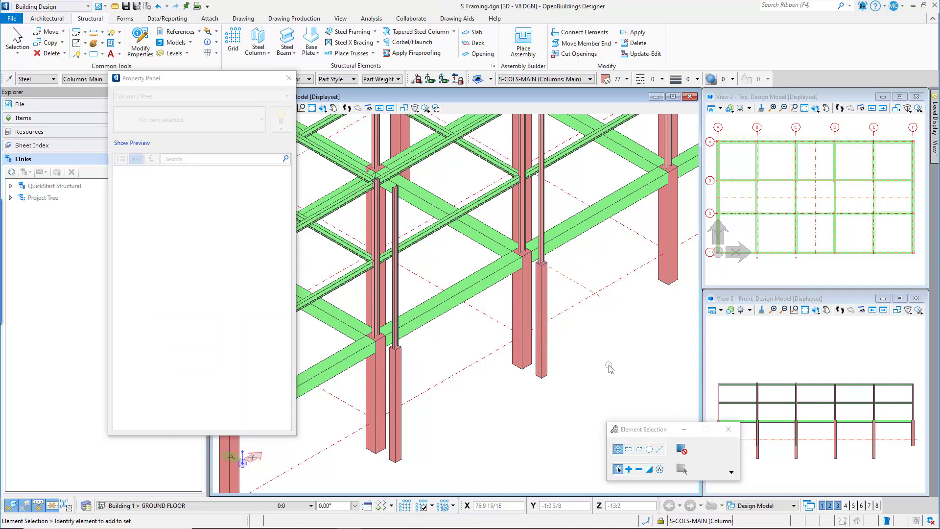